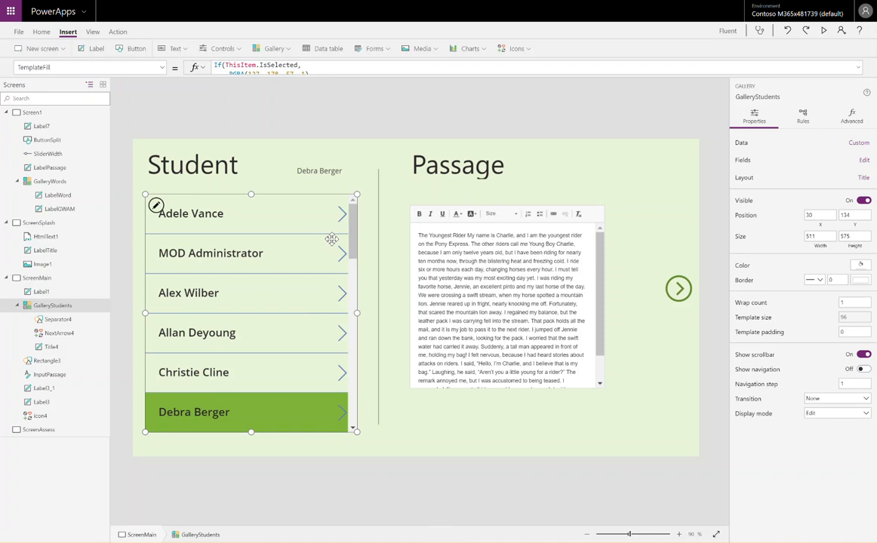
Switch from PowerApps Studio to the People spreadsheet window in Google Sheets.
{"action": "key", "text": "alt+Tab"}
{"action": "key", "text": "alt+shift+Tab"}
{"action": "key", "text": "alt+Tab"}
{"action": "key", "text": "alt+Tab"}
{"action": "key", "text": "alt+Tab"}
{"action": "key", "text": "alt+shift+Tab"}
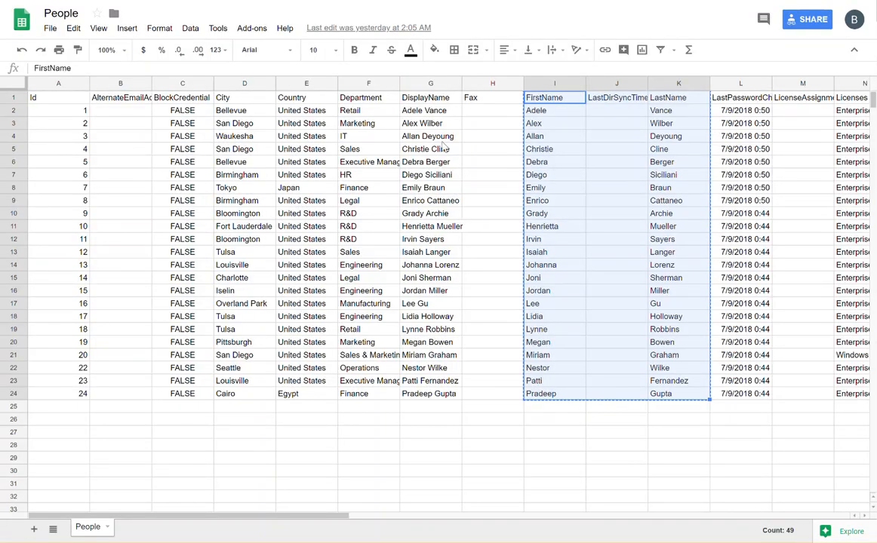
Create a new blank Google Sheets spreadsheet in the shared UCI Hackathon Drive folder.
{"action": "key", "text": "alt+Tab"}
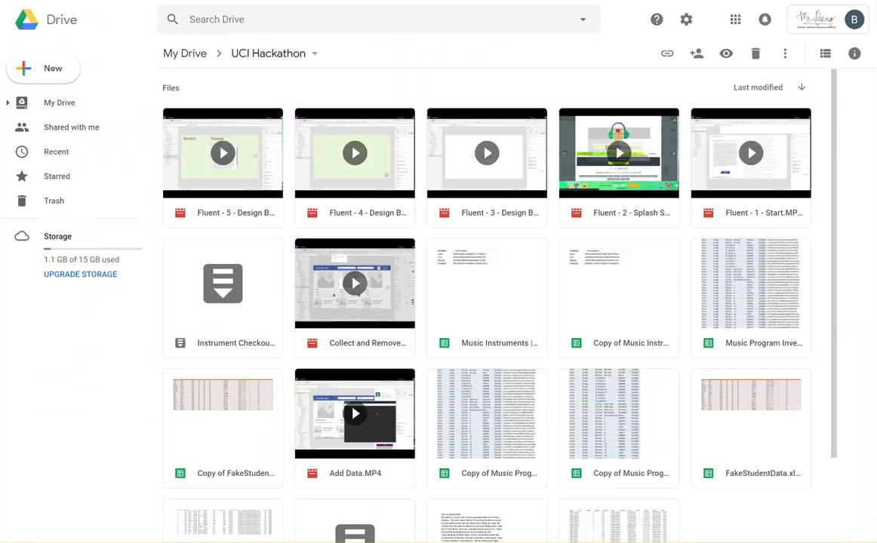
{"action": "left_click", "coordinate": [68, 74]}
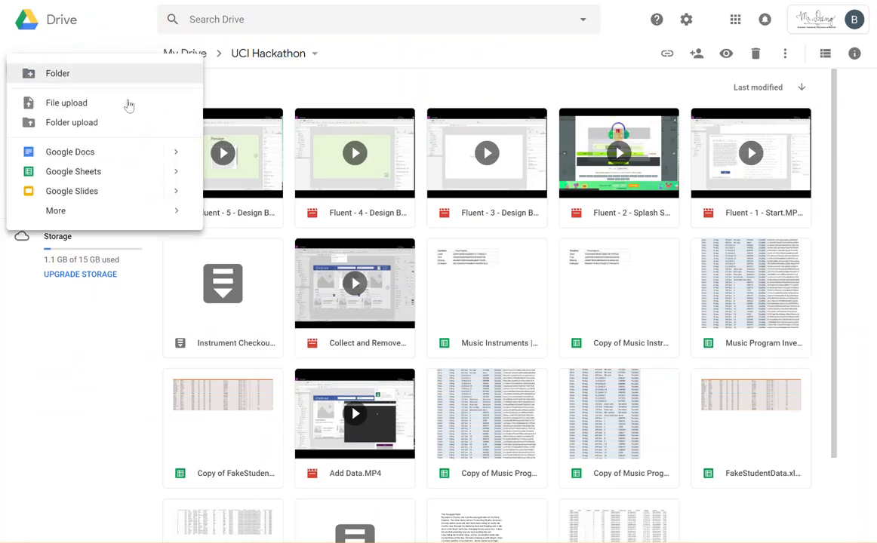
{"action": "left_click", "coordinate": [95, 172]}
{"action": "left_click", "coordinate": [502, 294]}
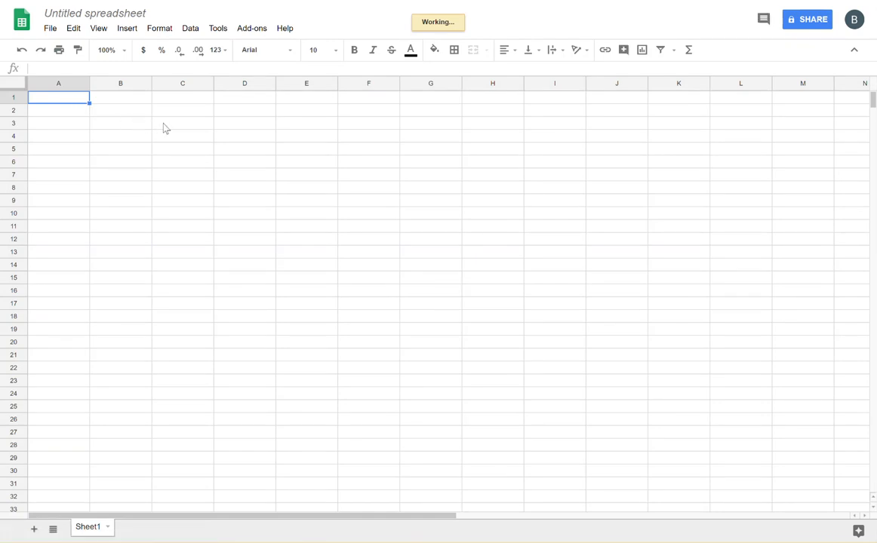
Enter the header Firstname in A1 and Lastname in B1, then reselect A1.
{"action": "type", "text": "Firstname"}
{"action": "key", "text": "BackSpace"}
{"action": "key", "text": "BackSpace"}
{"action": "key", "text": "BackSpace"}
{"action": "key", "text": "BackSpace"}
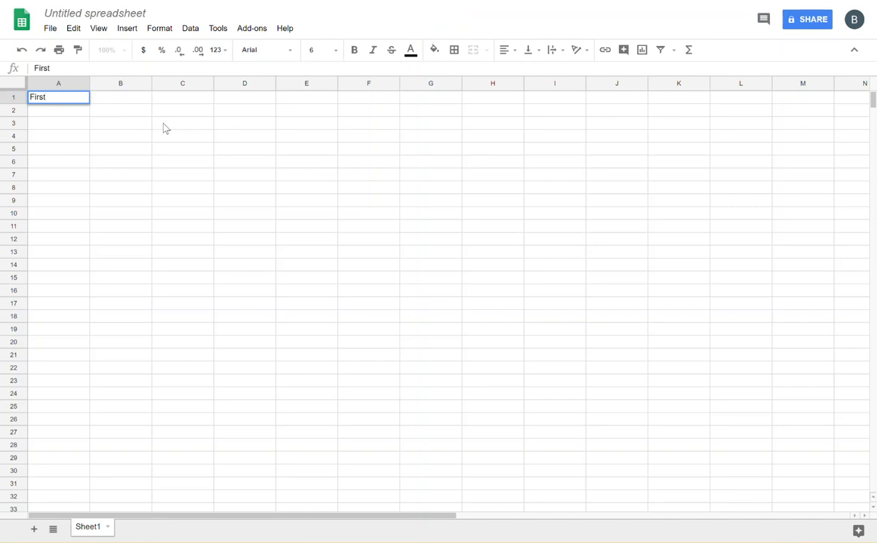
{"action": "type", "text": "name"}
{"action": "key", "text": "Tab"}
{"action": "type", "text": "Lastname"}
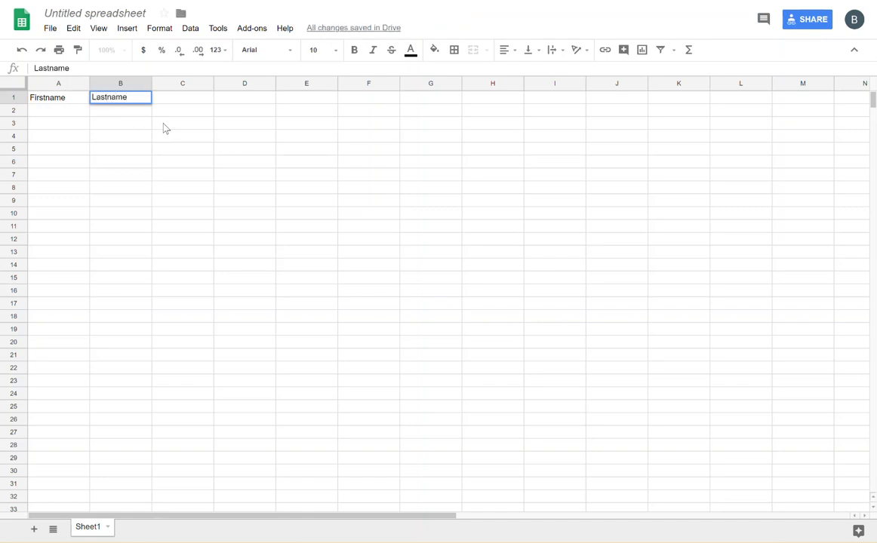
{"action": "key", "text": "Return"}
{"action": "key", "text": "Up"}
{"action": "key", "text": "Right"}
{"action": "key", "text": "Left"}
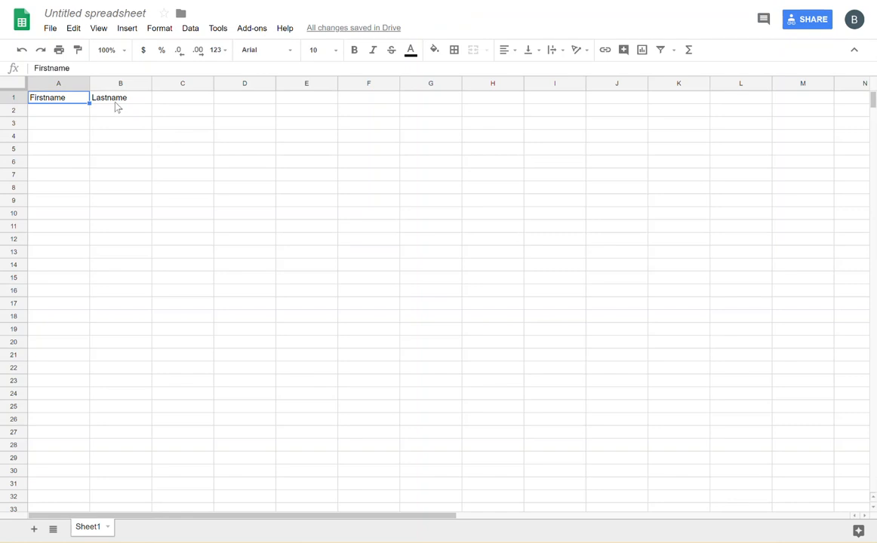
{"action": "key", "text": "Right"}
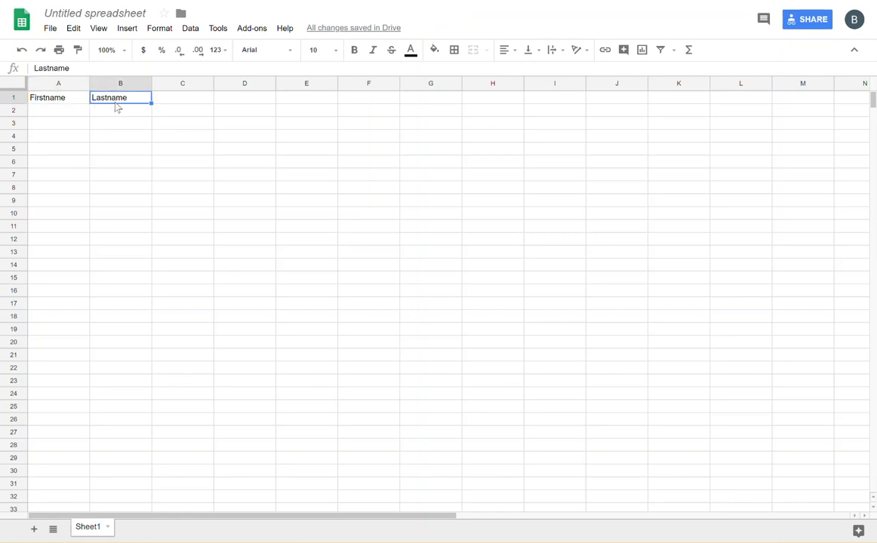
{"action": "left_click", "coordinate": [72, 100]}
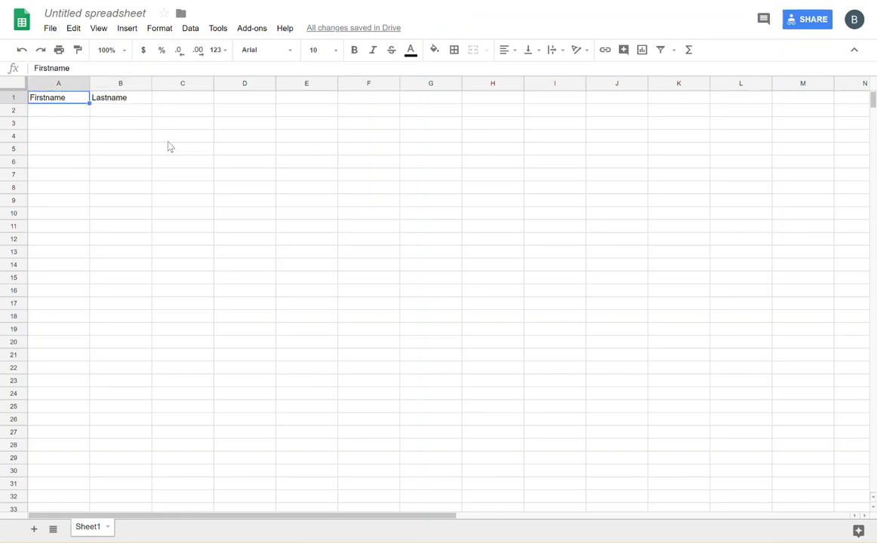
Rename the Sheet1 tab to Students.
{"action": "double_click", "coordinate": [97, 533]}
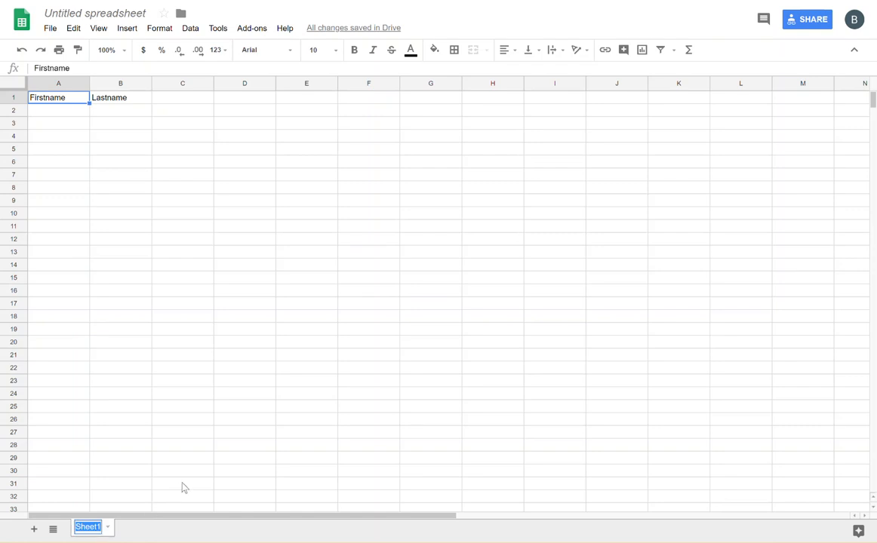
{"action": "type", "text": "Students"}
{"action": "key", "text": "Return"}
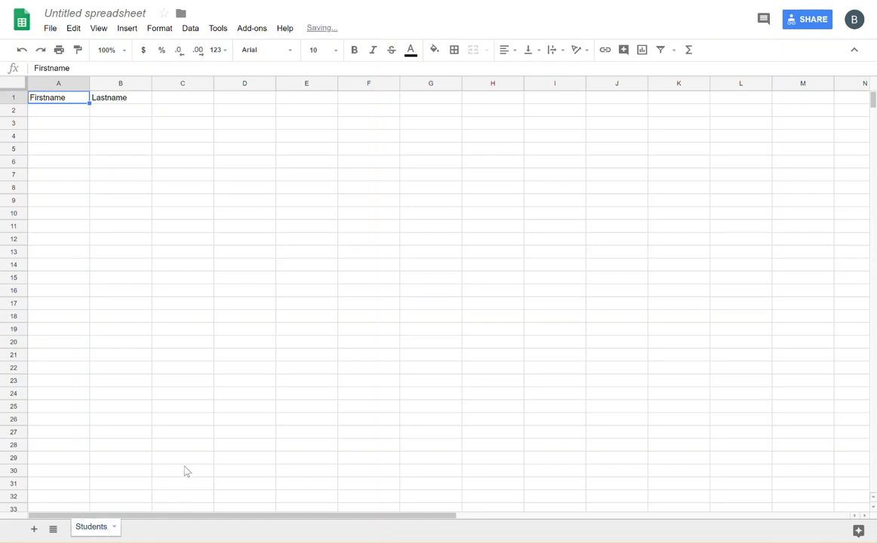
Retitle the Untitled spreadsheet to Students.
{"action": "left_click", "coordinate": [98, 14]}
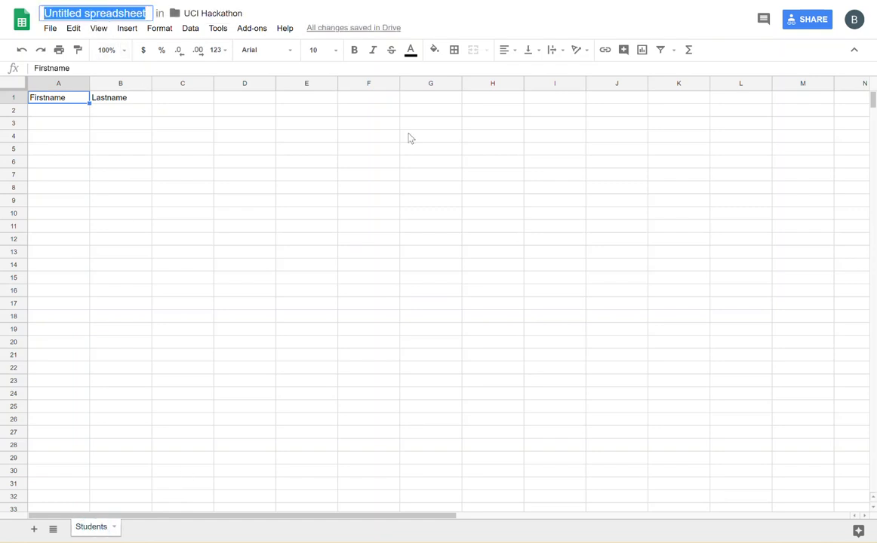
{"action": "type", "text": "Students"}
{"action": "key", "text": "Return"}
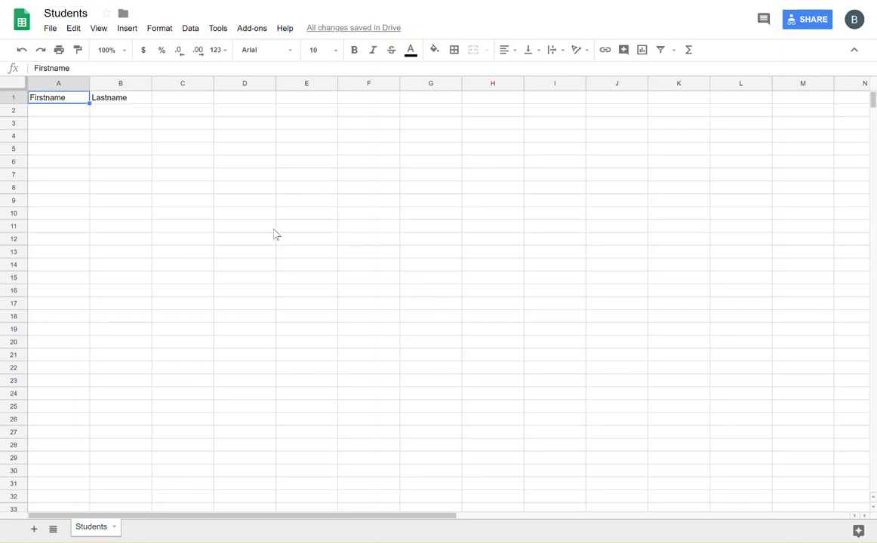
Paste the copied People names into cell A2 as values only.
{"action": "left_click", "coordinate": [76, 114]}
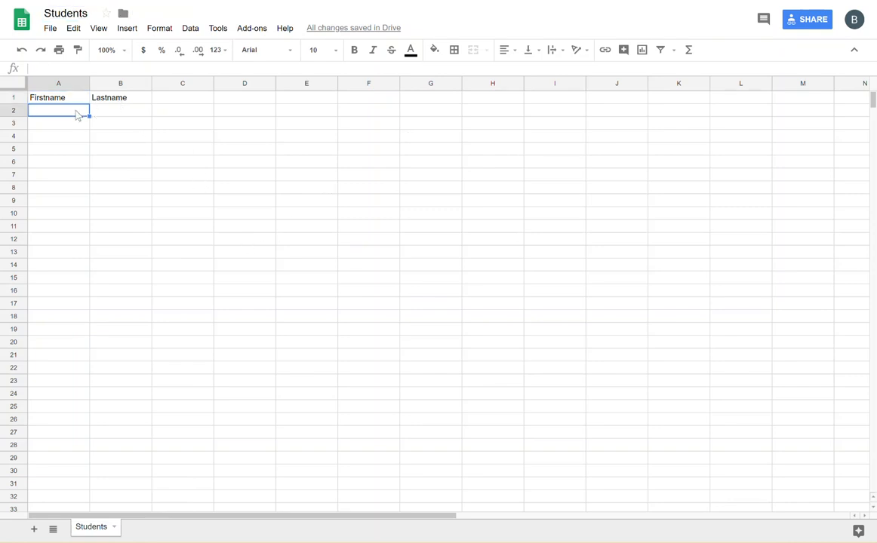
{"action": "right_click", "coordinate": [77, 114]}
{"action": "mouse_move", "coordinate": [151, 173]}
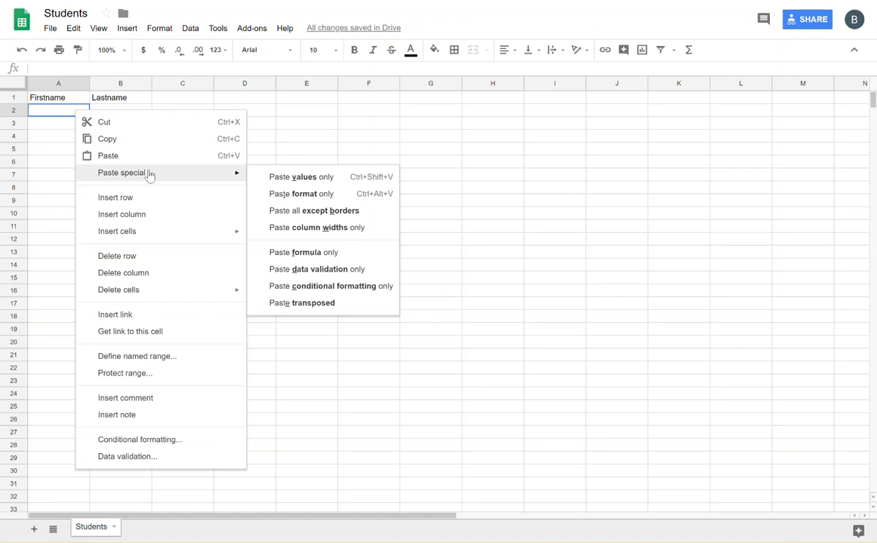
{"action": "left_click", "coordinate": [278, 175]}
Clear the LastDirSyncTime header in B2 and move the last names from column C into column B.
{"action": "left_click", "coordinate": [121, 112]}
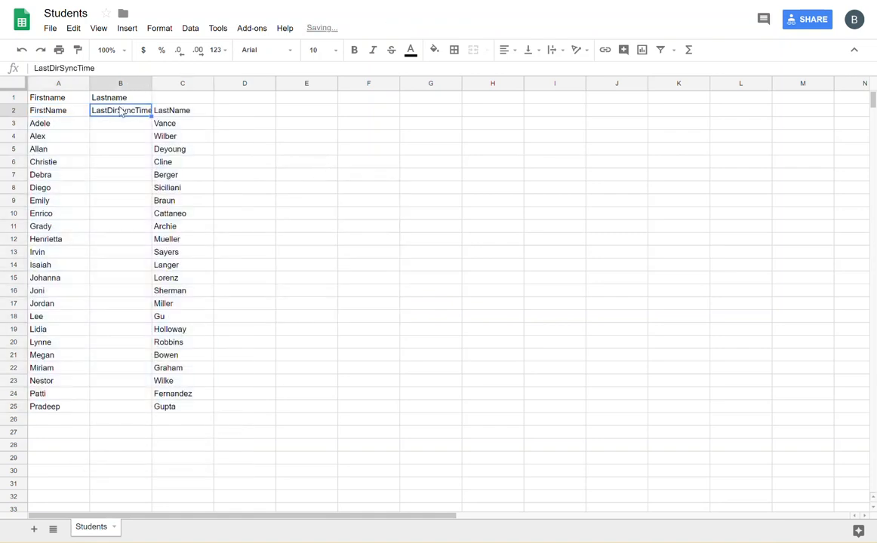
{"action": "key", "text": "Delete"}
{"action": "key", "text": "Right"}
{"action": "key", "text": "ctrl+shift+Down"}
{"action": "key", "text": "ctrl+x"}
{"action": "left_click", "coordinate": [120, 111]}
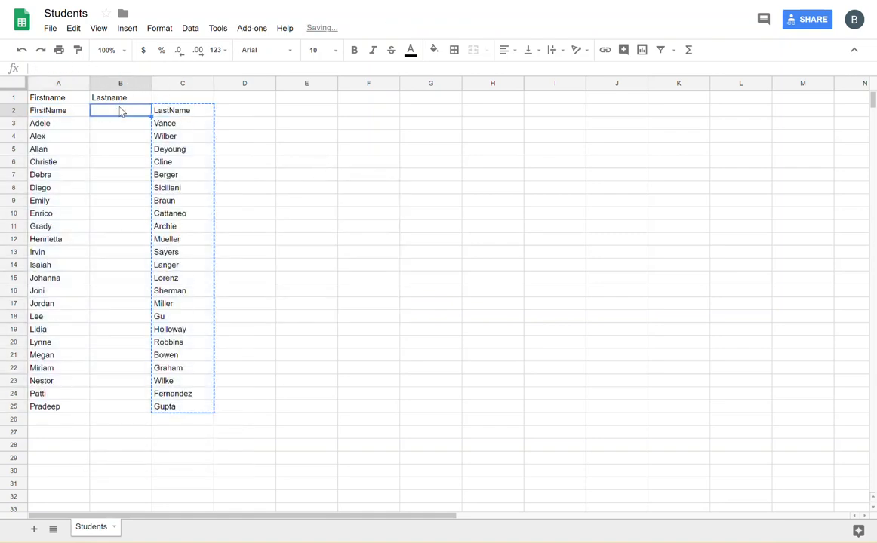
{"action": "key", "text": "ctrl+v"}
Delete the duplicate FirstName/LastName header in row 2 and return to PowerApps.
{"action": "key", "text": "Left"}
{"action": "key", "text": "Up"}
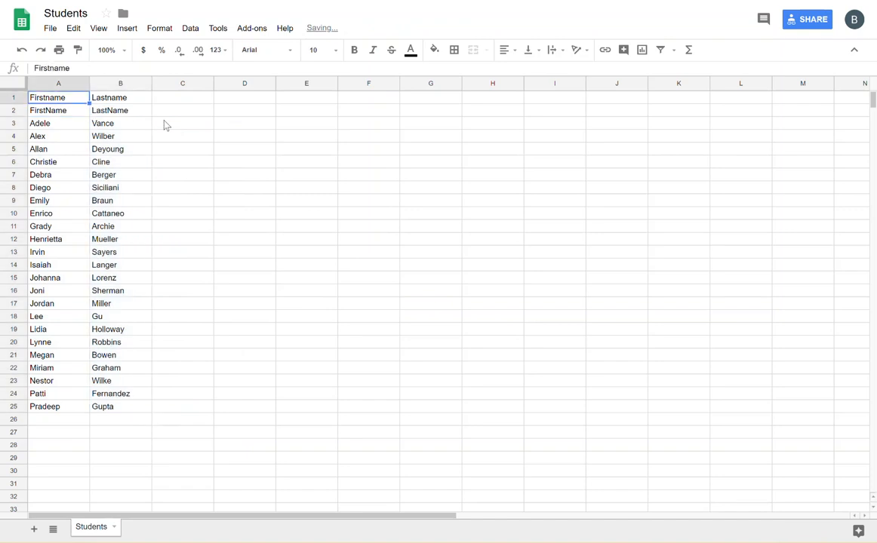
{"action": "key", "text": "Down"}
{"action": "key", "text": "shift+Right"}
{"action": "left_click", "coordinate": [20, 110]}
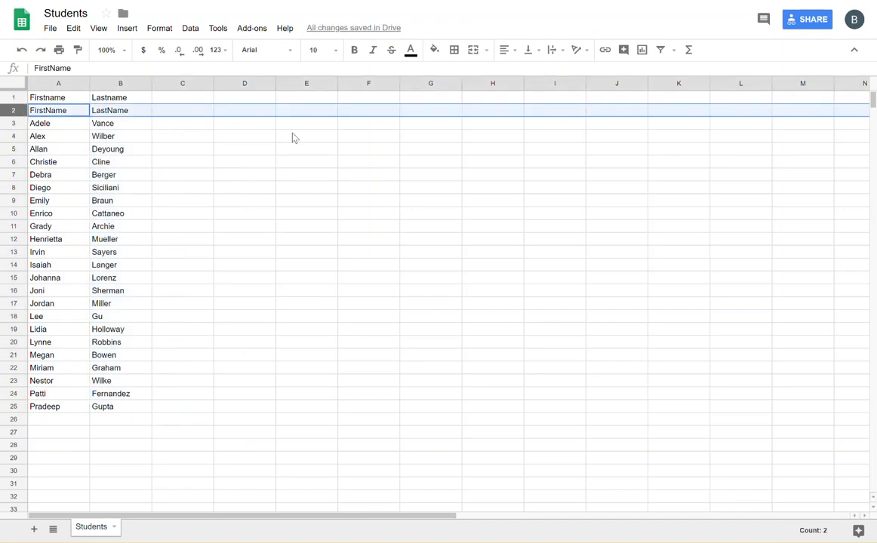
{"action": "key", "text": "ctrl+alt+minus"}
{"action": "left_click", "coordinate": [200, 124]}
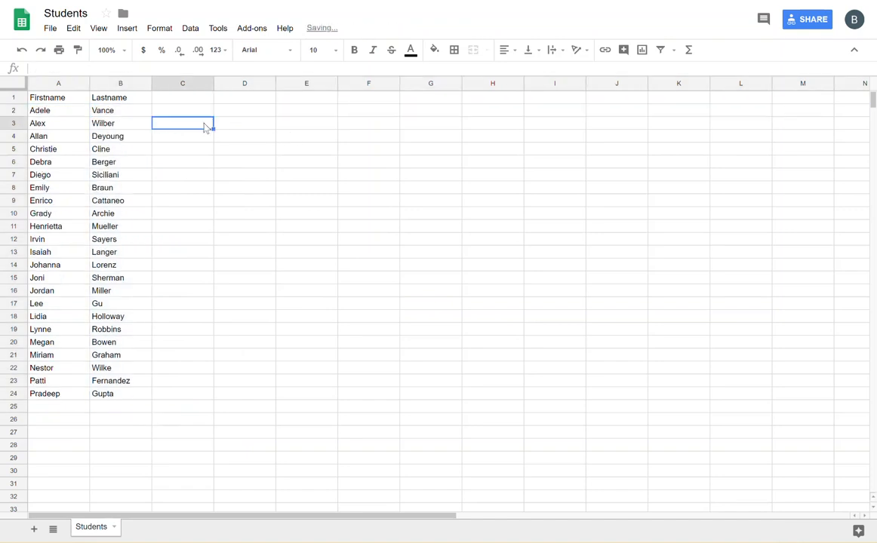
{"action": "left_click", "coordinate": [81, 97]}
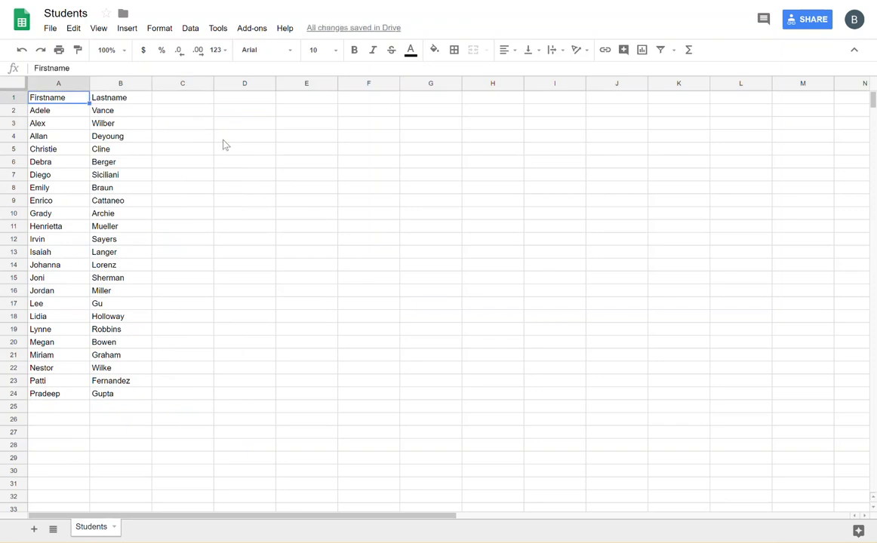
{"action": "key", "text": "alt+Tab"}
{"action": "key", "text": "Tab"}
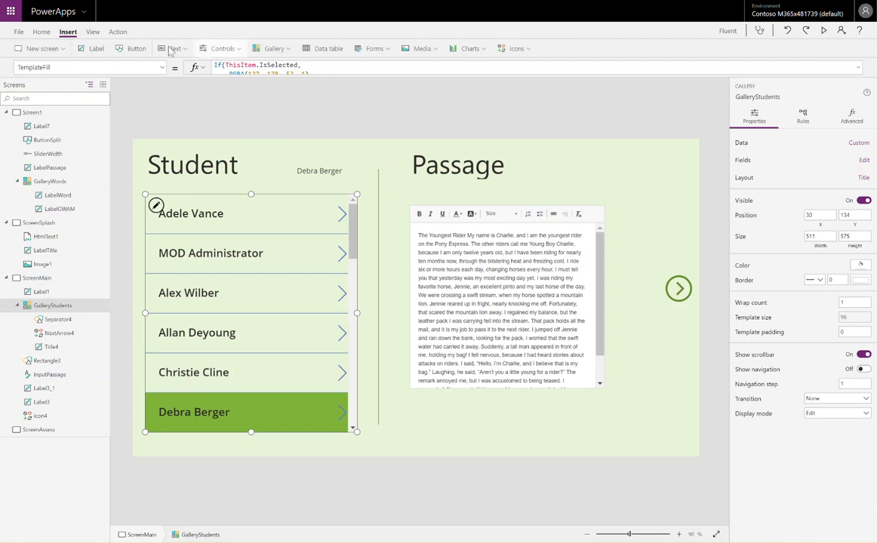
From View > Data sources, start a new connection and pick the Google Sheets connector.
{"action": "left_click", "coordinate": [90, 35]}
{"action": "left_click", "coordinate": [39, 48]}
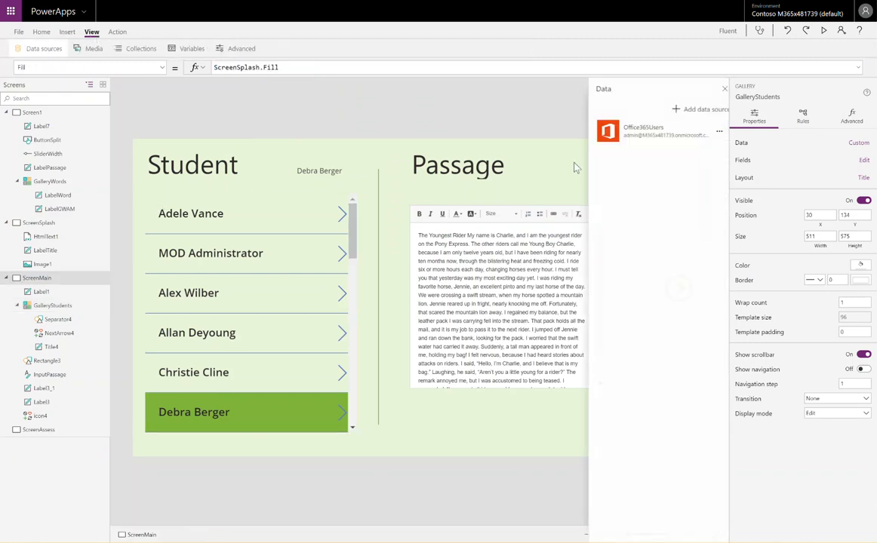
{"action": "left_click", "coordinate": [691, 111]}
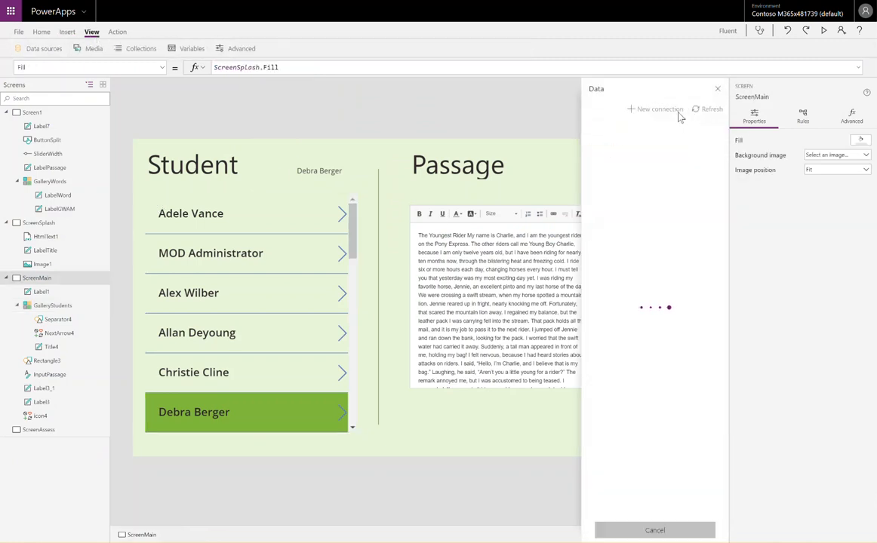
{"action": "left_click", "coordinate": [656, 109]}
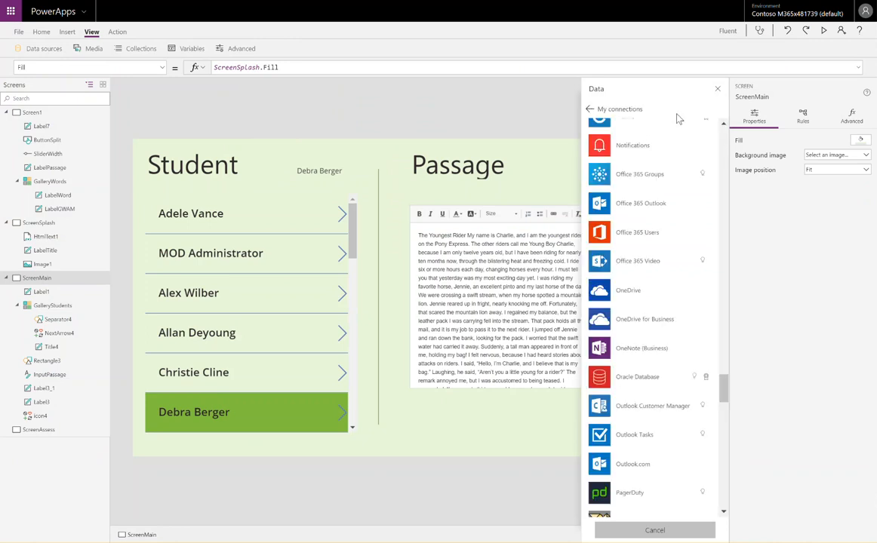
{"action": "scroll", "coordinate": [679, 155], "scroll_direction": "up", "scroll_amount": 2}
{"action": "scroll", "coordinate": [679, 156], "scroll_direction": "up", "scroll_amount": 8}
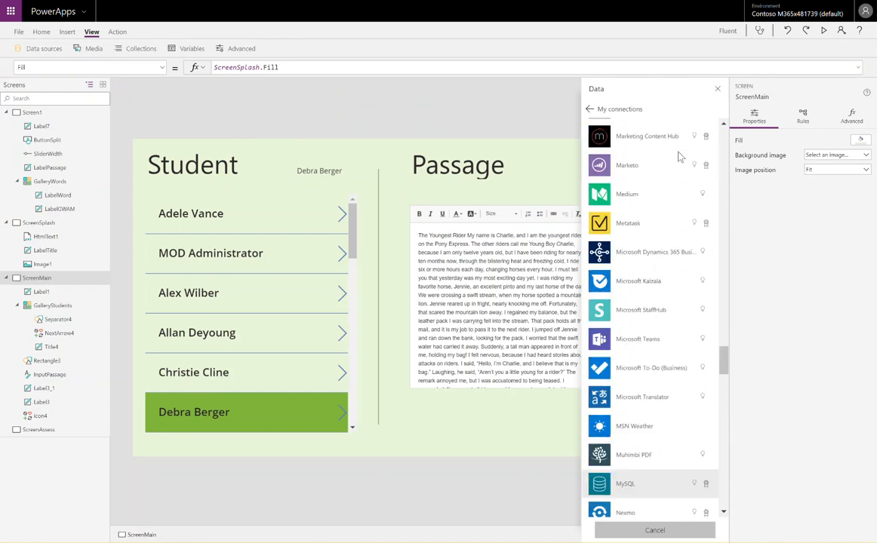
{"action": "scroll", "coordinate": [679, 156], "scroll_direction": "up", "scroll_amount": 10}
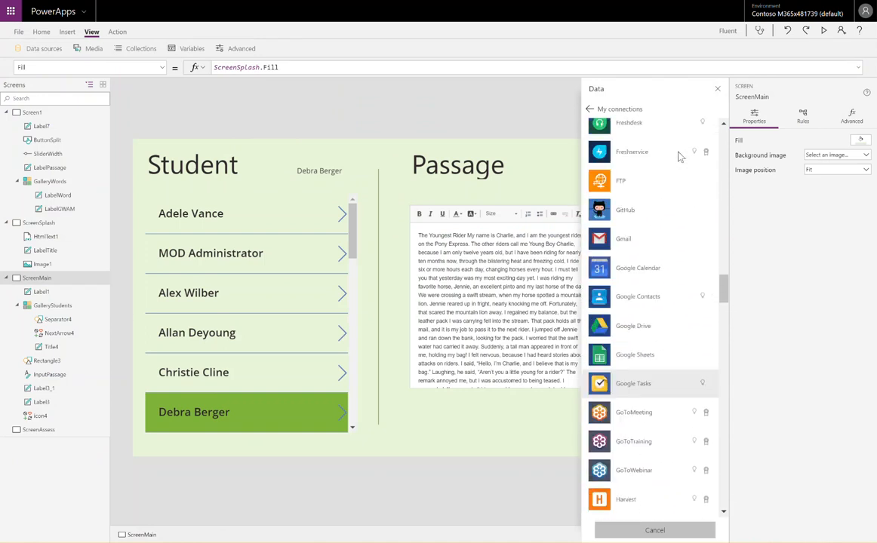
{"action": "left_click", "coordinate": [659, 440]}
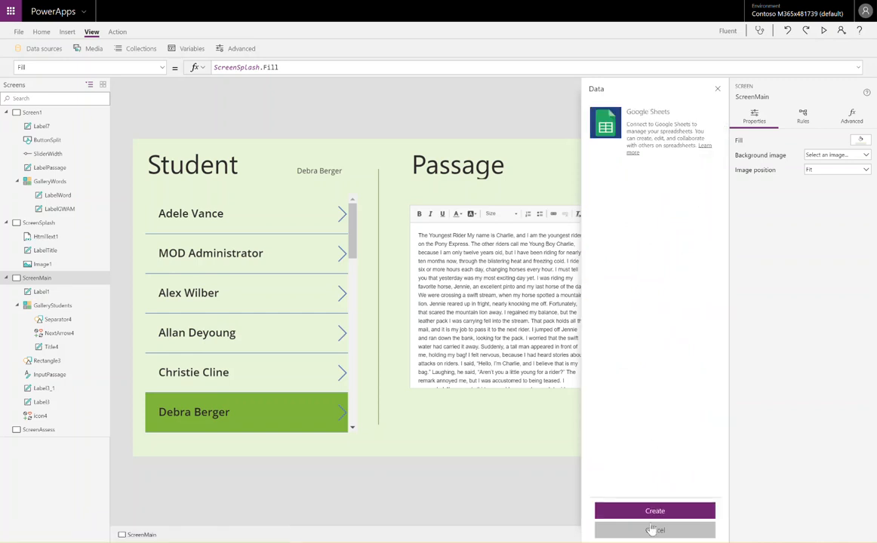
Create the Google Sheets connection, sign in with the account e-mail and password, and allow access.
{"action": "left_click", "coordinate": [661, 512]}
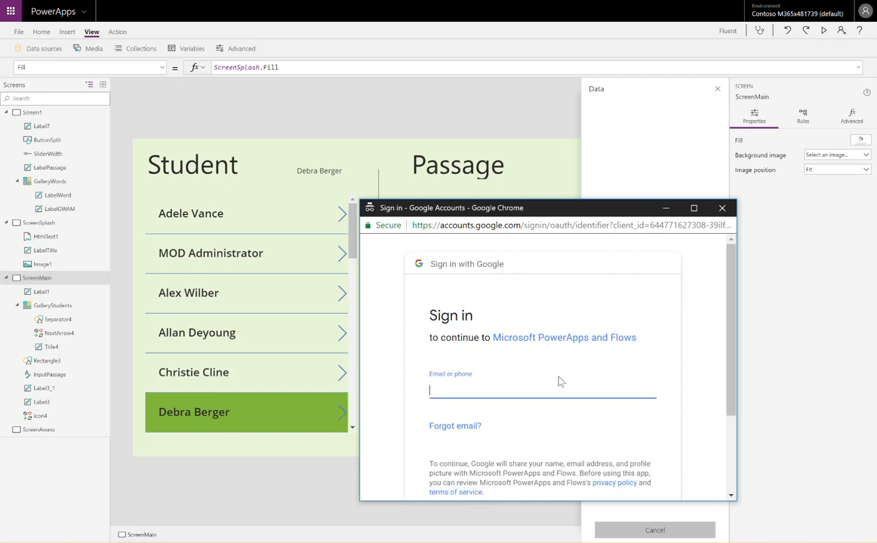
{"action": "key", "text": "Return"}
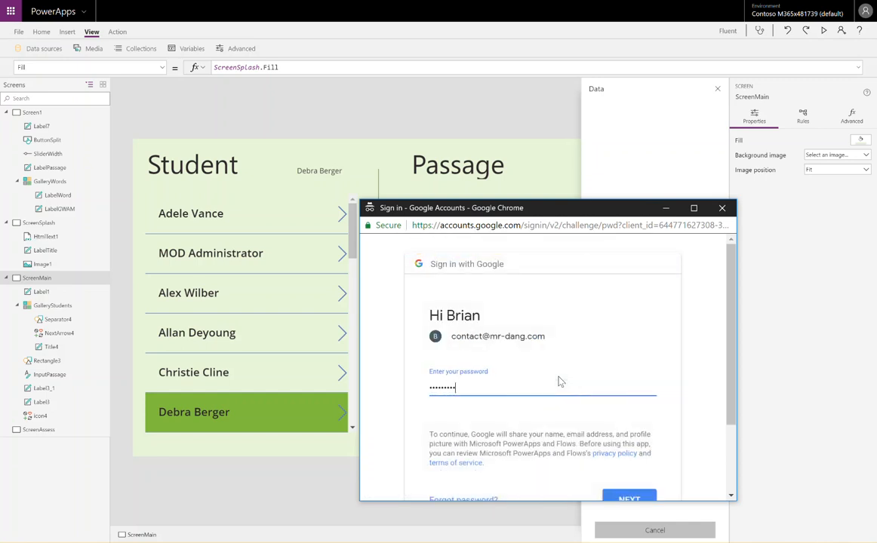
{"action": "key", "text": "Return"}
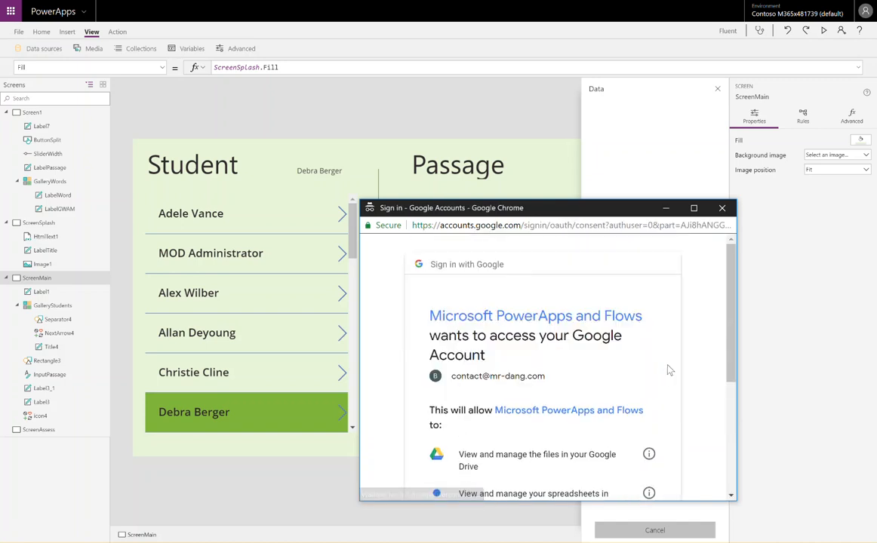
{"action": "scroll", "coordinate": [662, 381], "scroll_direction": "down", "scroll_amount": 5}
{"action": "left_click", "coordinate": [631, 422]}
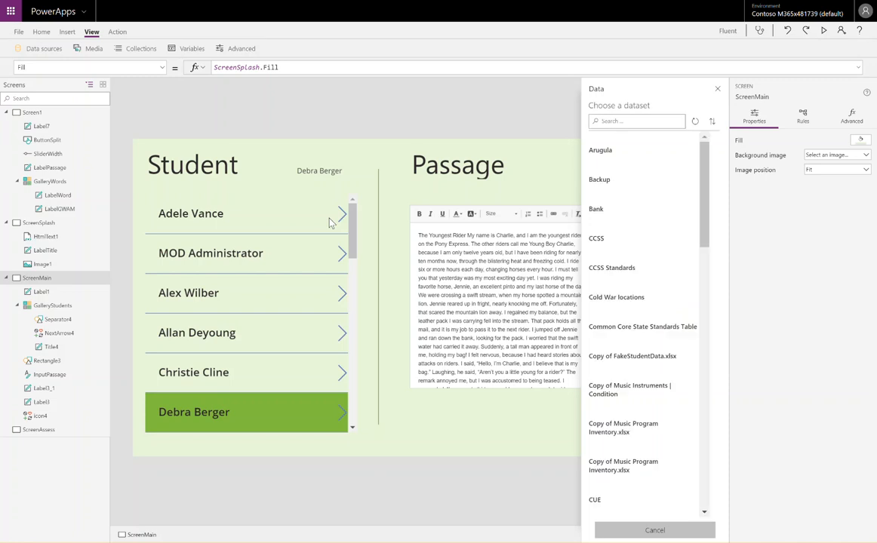
Search datasets for 'stu', choose the Students spreadsheet, tick its Students table and connect.
{"action": "left_click", "coordinate": [645, 120]}
{"action": "type", "text": "student"}
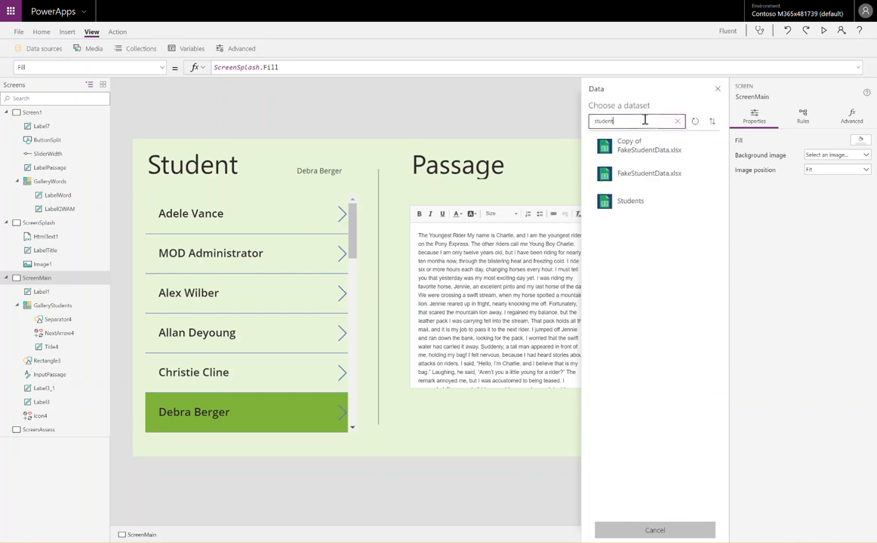
{"action": "left_click", "coordinate": [630, 202]}
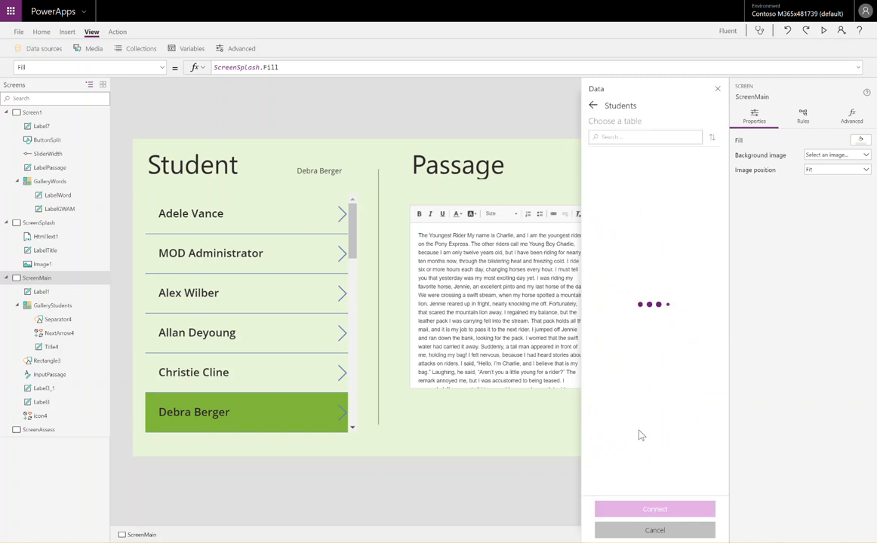
{"action": "left_click", "coordinate": [597, 160]}
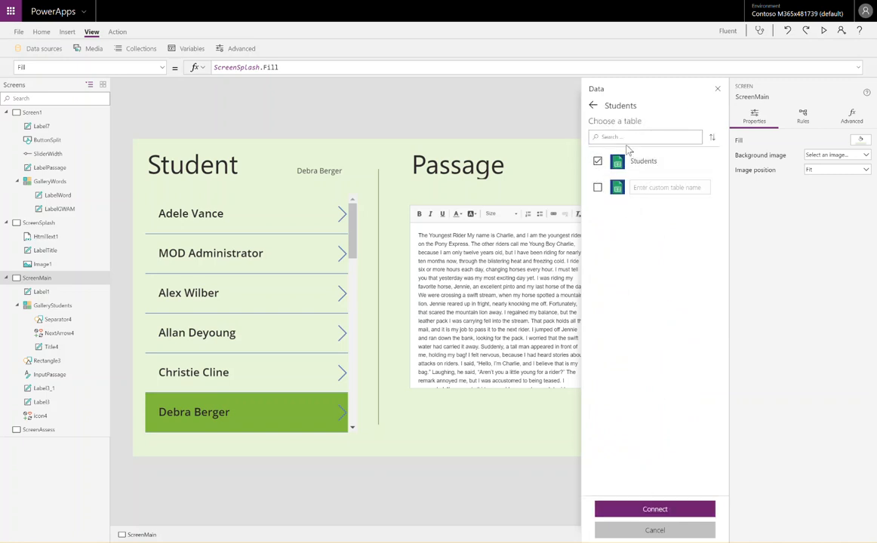
{"action": "left_click", "coordinate": [674, 509]}
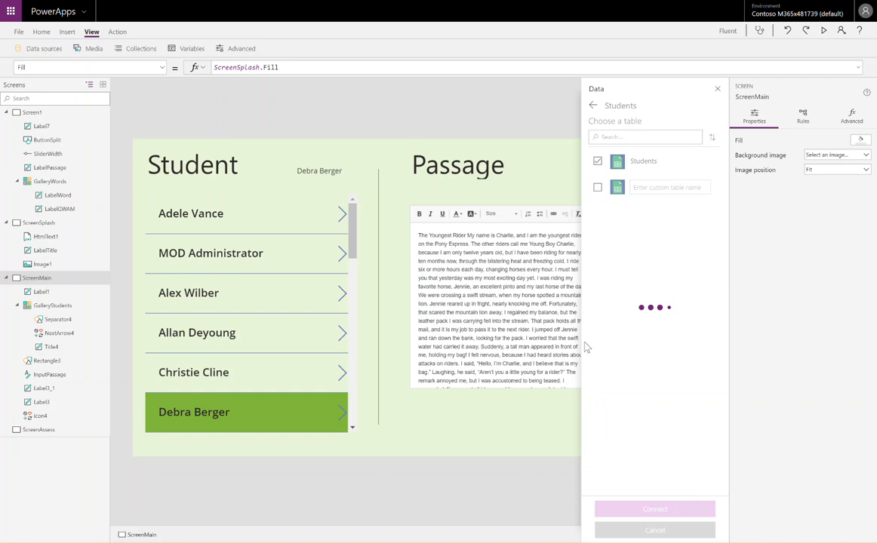
{"action": "left_click", "coordinate": [300, 241]}
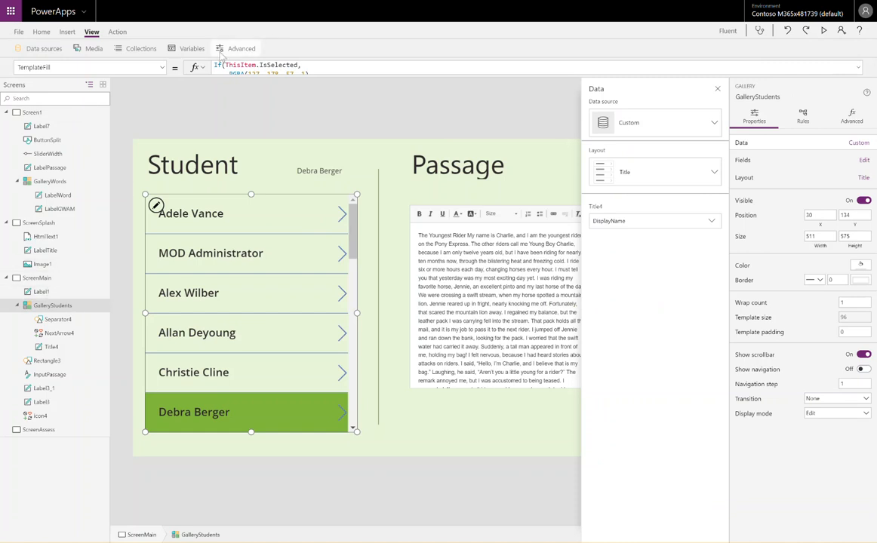
Replace the gallery's Items formula Office365Users.SearchUser() with the Students table.
{"action": "left_click", "coordinate": [157, 68]}
{"action": "scroll", "coordinate": [129, 142], "scroll_direction": "up", "scroll_amount": 10}
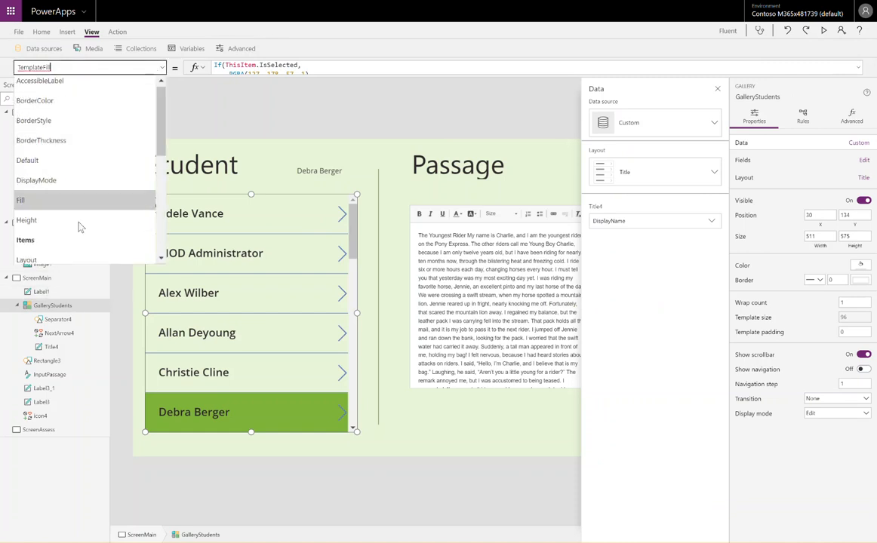
{"action": "left_click", "coordinate": [78, 242]}
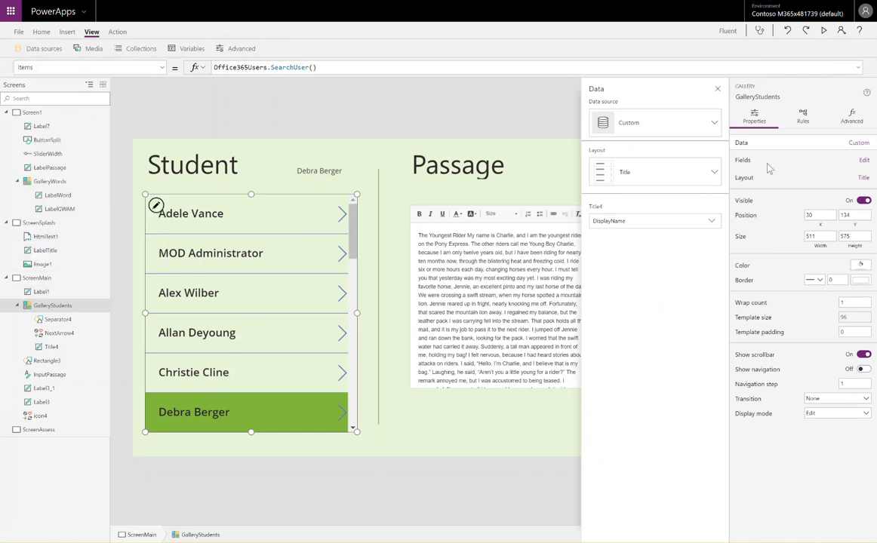
{"action": "left_click", "coordinate": [857, 69]}
{"action": "left_click", "coordinate": [506, 91]}
{"action": "key", "text": "ctrl+a"}
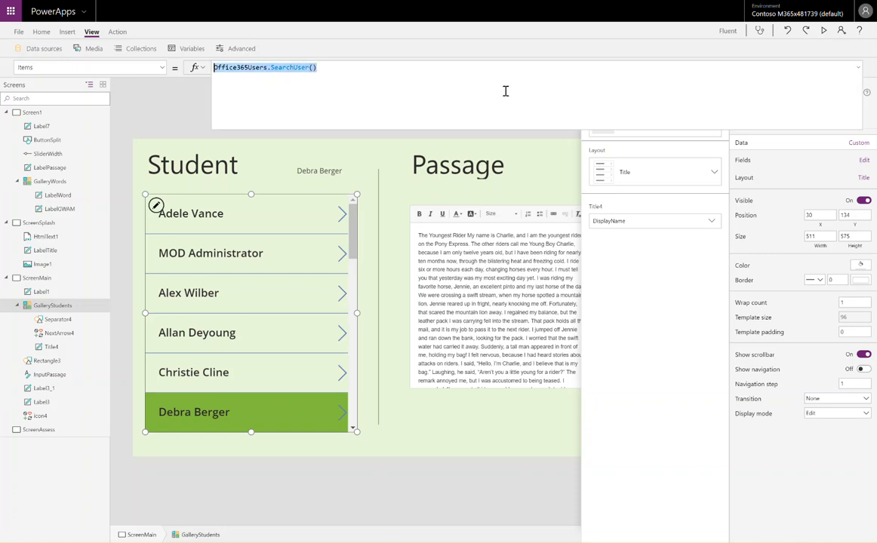
{"action": "type", "text": "Students"}
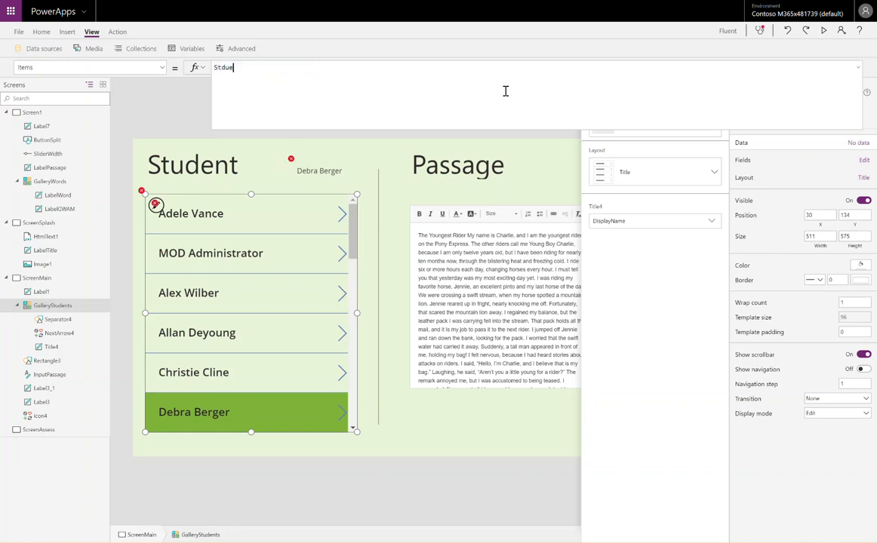
{"action": "key", "text": "BackSpace"}
{"action": "key", "text": "BackSpace"}
{"action": "key", "text": "BackSpace"}
{"action": "key", "text": "BackSpace"}
{"action": "key", "text": "BackSpace"}
{"action": "key", "text": "BackSpace"}
{"action": "key", "text": "BackSpace"}
{"action": "key", "text": "BackSpace"}
{"action": "type", "text": "st"}
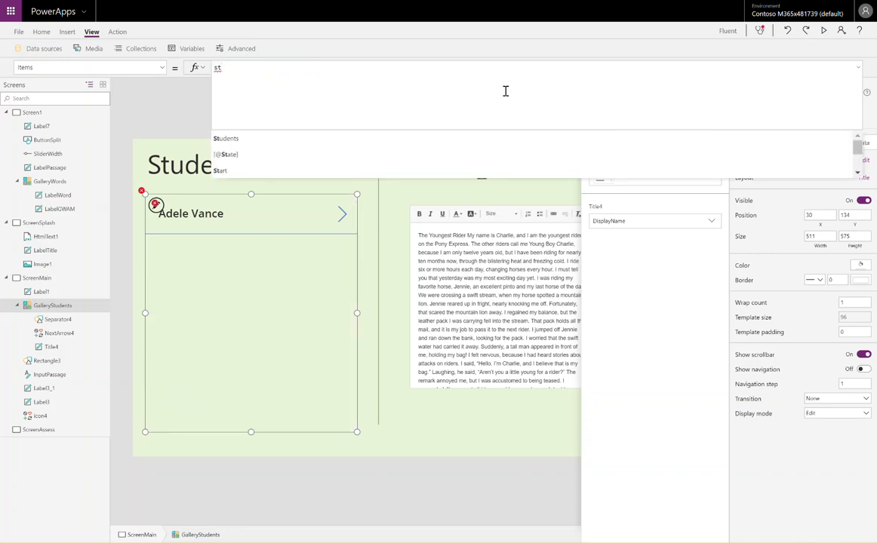
{"action": "key", "text": "Tab"}
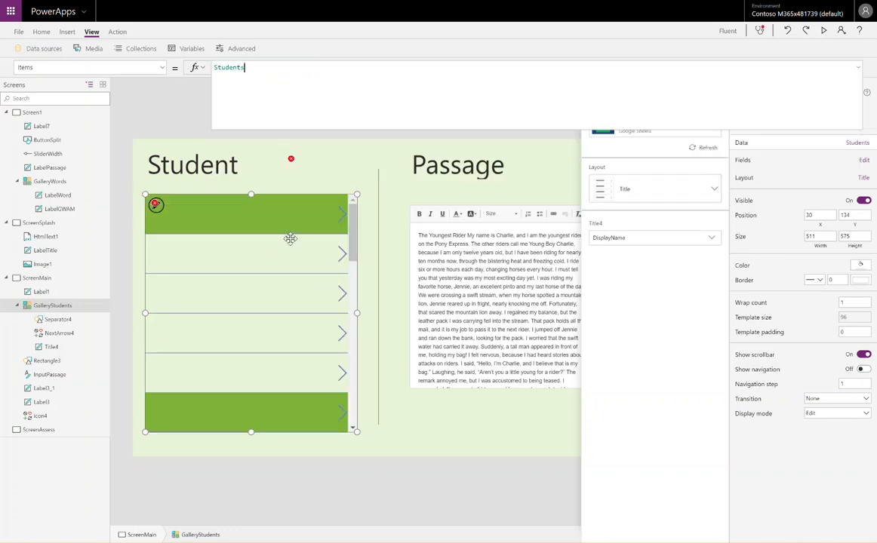
{"action": "left_click", "coordinate": [235, 214]}
Change the title label's Text formula from ThisItem.DisplayName to ThisItem.Firstname.
{"action": "left_click", "coordinate": [342, 67]}
{"action": "key", "text": "ctrl+BackSpace"}
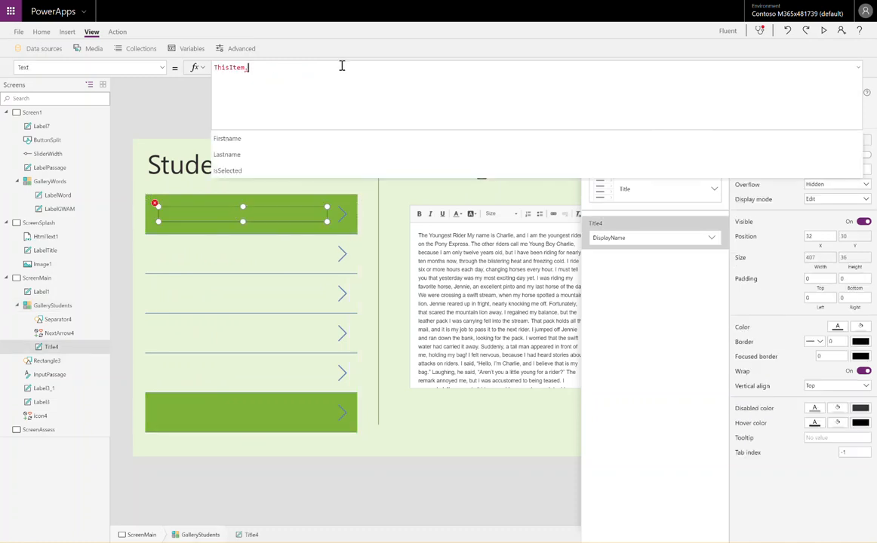
{"action": "key", "text": "Tab"}
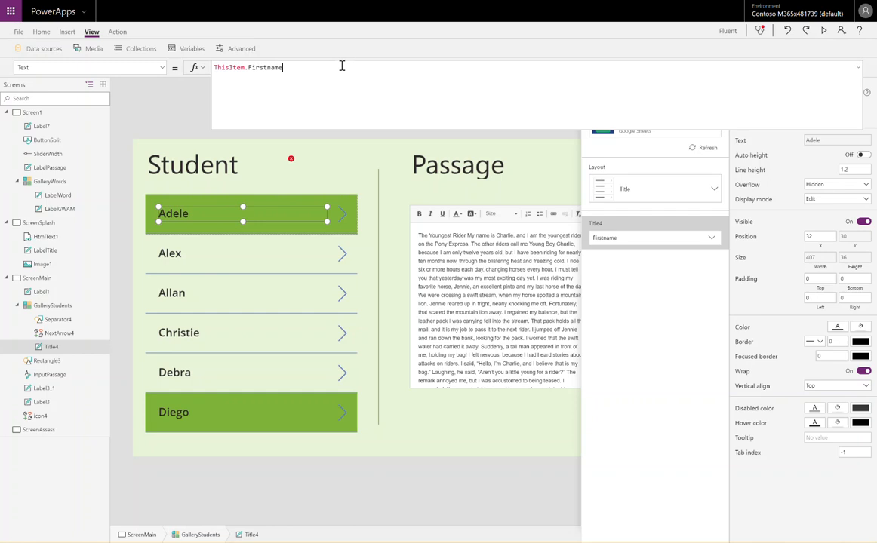
{"action": "key", "text": "shift+Home"}
{"action": "key", "text": "ctrl+c"}
{"action": "key", "text": "End"}
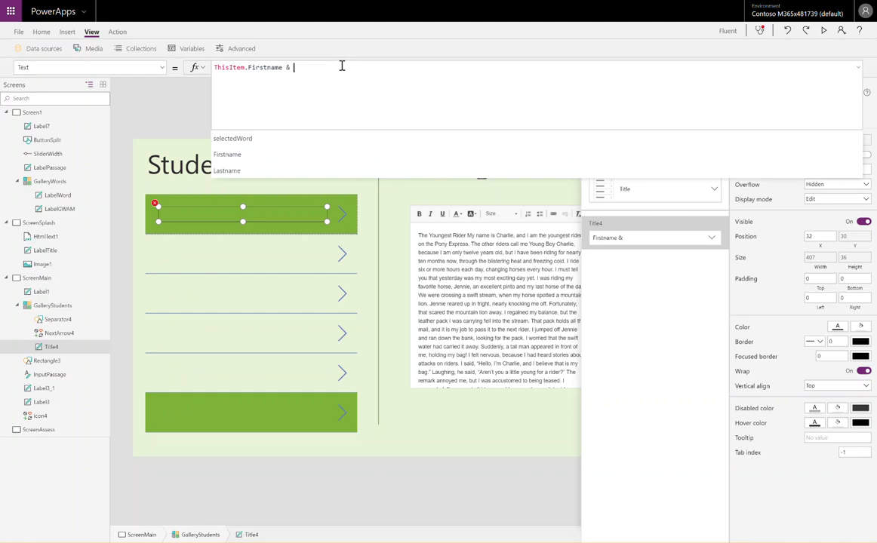
Append & ThisItem.Lastname to the formula and begin a quoted space separator.
{"action": "key", "text": "ctrl+v"}
{"action": "double_click", "coordinate": [342, 66]}
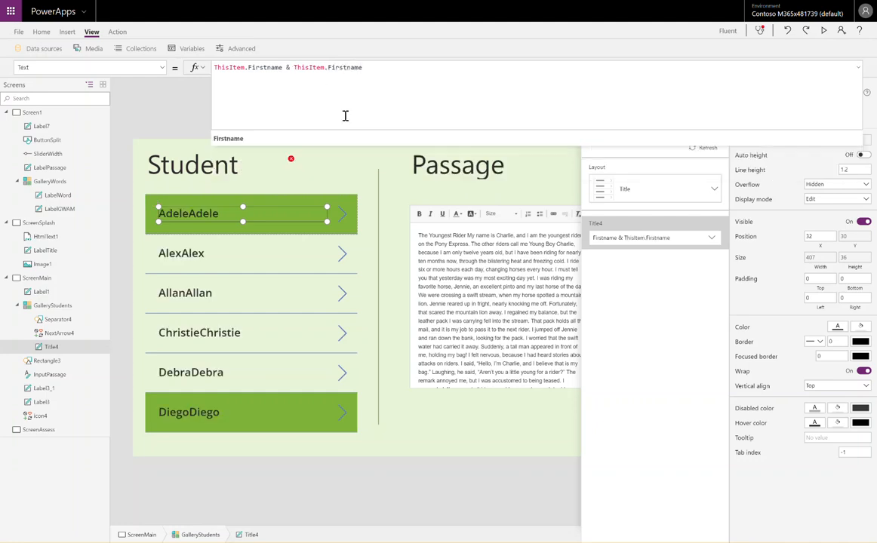
{"action": "key", "text": "BackSpace"}
{"action": "type", "text": "l"}
{"action": "key", "text": "Tab"}
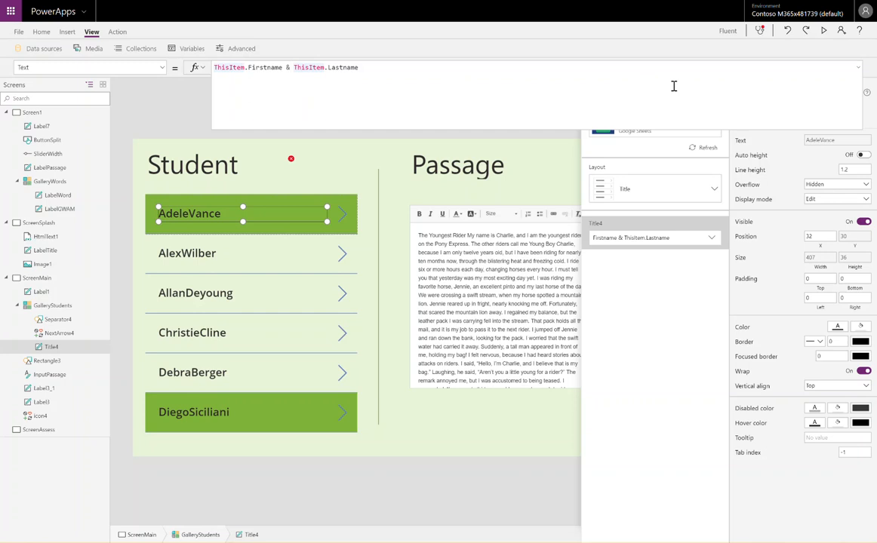
{"action": "type", "text": "\""}
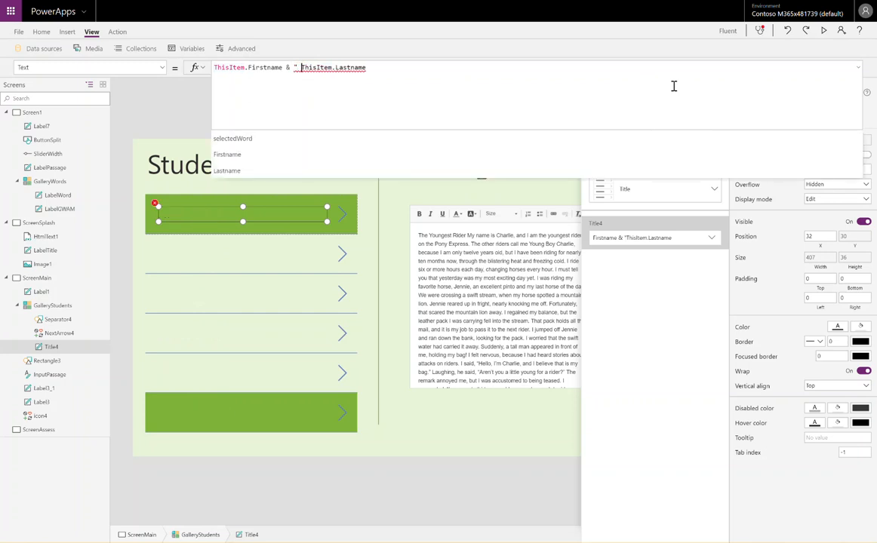
{"action": "type", "text": " \""}
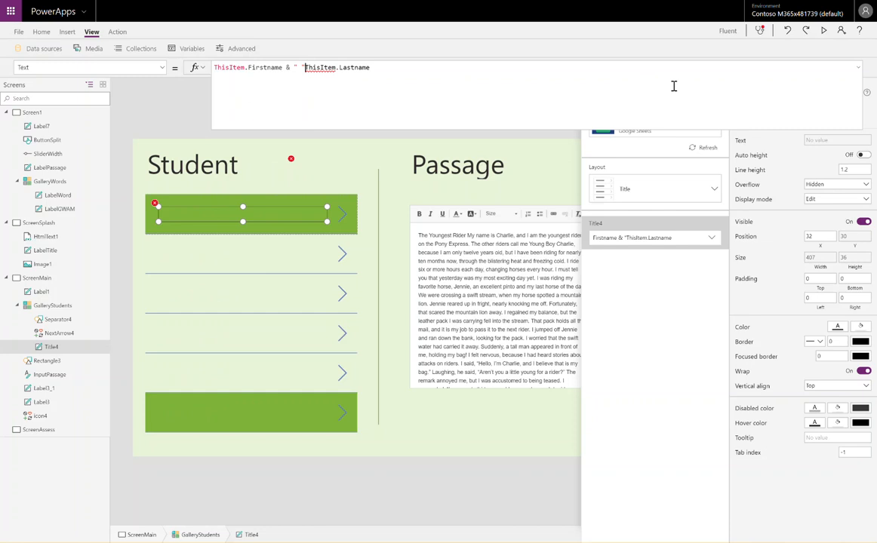
Fix Title4's Text formula to ThisItem.Firstname & " " & ThisItem.Lastname, removing the stray space.
{"action": "type", "text": "&"}
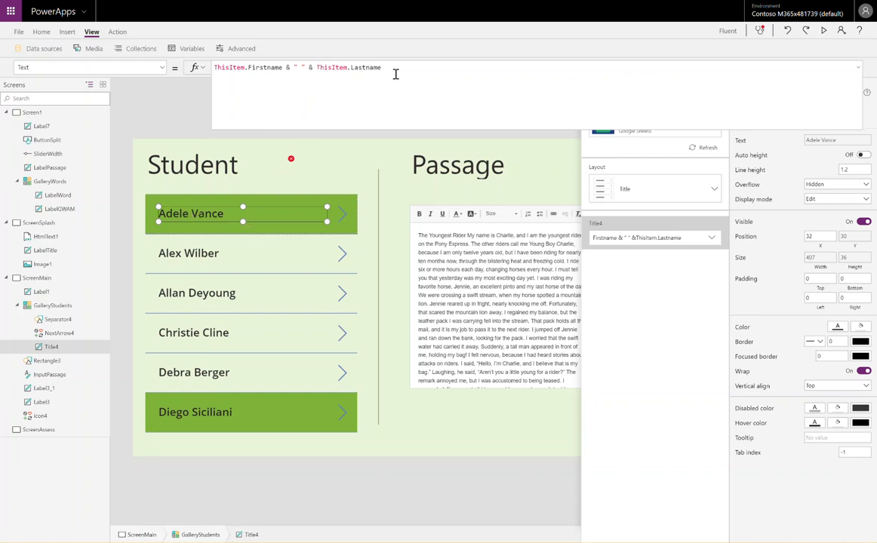
{"action": "double_click", "coordinate": [286, 67]}
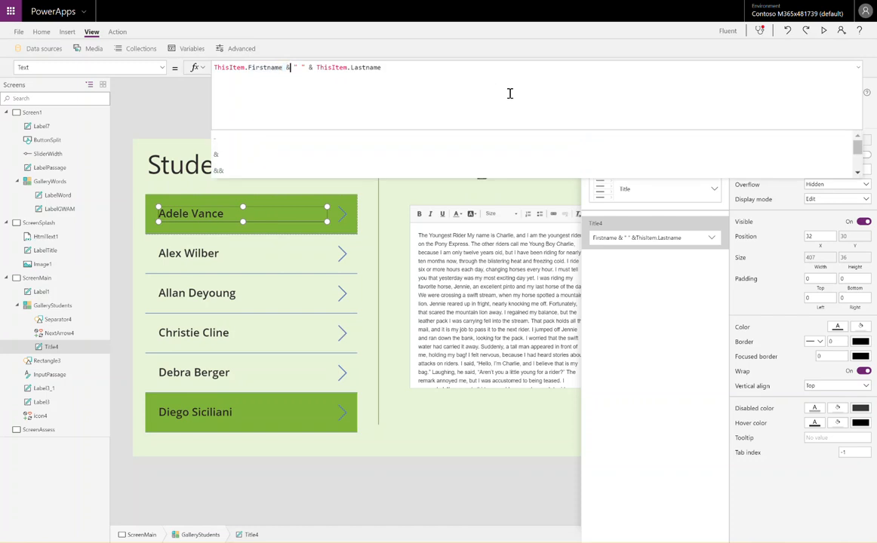
{"action": "key", "text": "Right"}
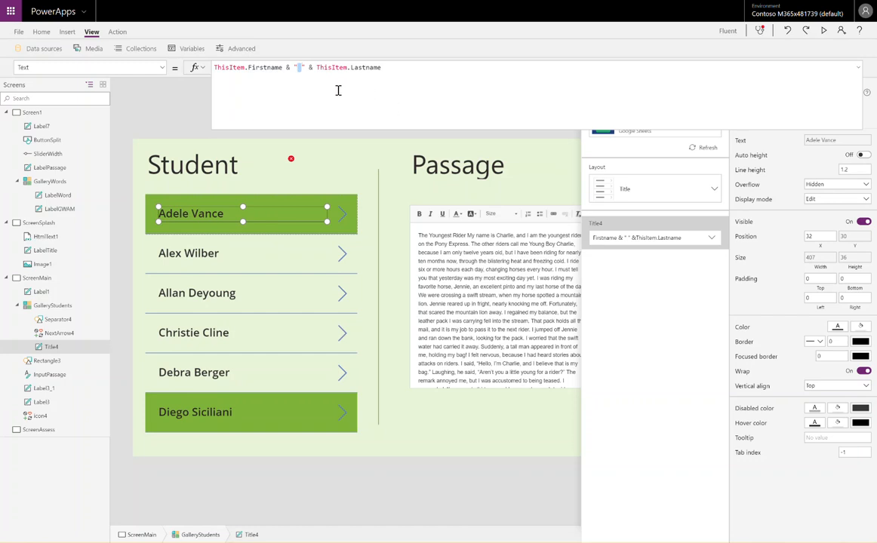
{"action": "left_click", "coordinate": [288, 68]}
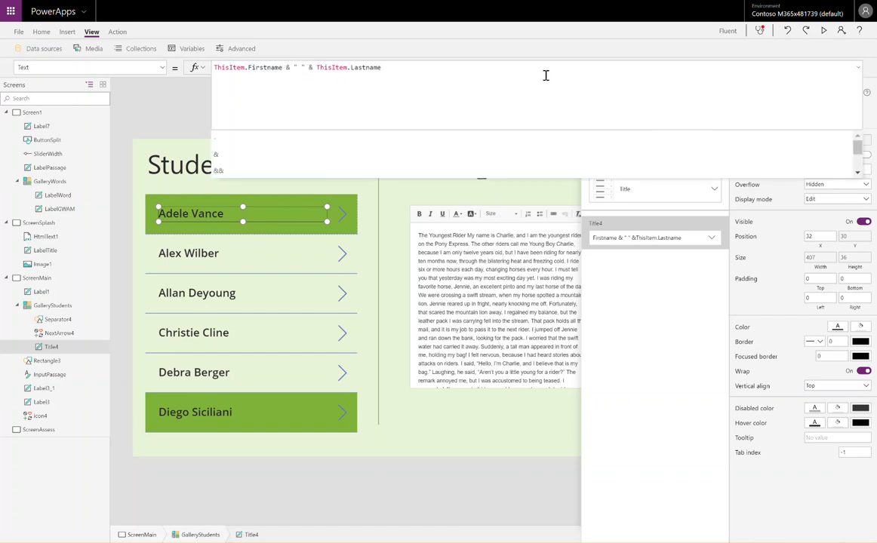
{"action": "key", "text": "BackSpace"}
{"action": "key", "text": "BackSpace"}
{"action": "key", "text": "BackSpace"}
{"action": "key", "text": "Right"}
{"action": "key", "text": "Right"}
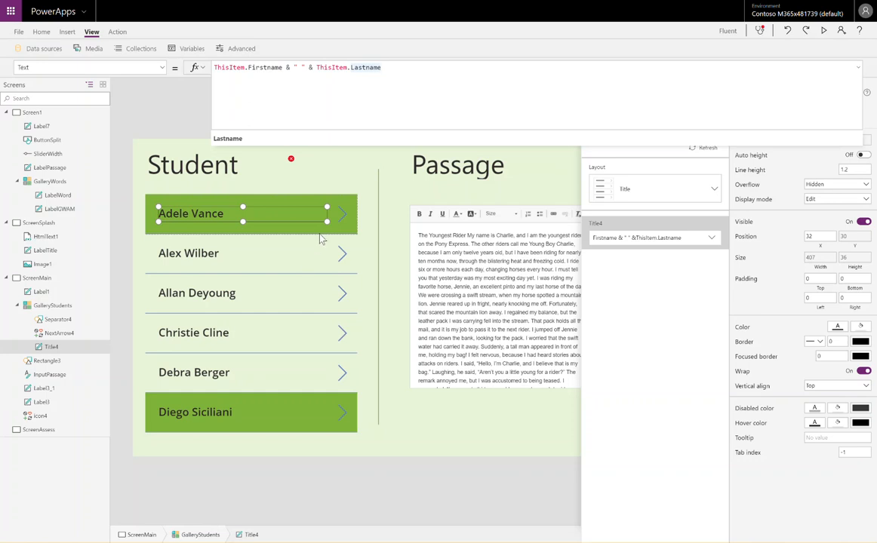
Set Label1's Text to GalleryStudents.Selected.Title4, then test it by selecting two gallery rows.
{"action": "left_click", "coordinate": [294, 166]}
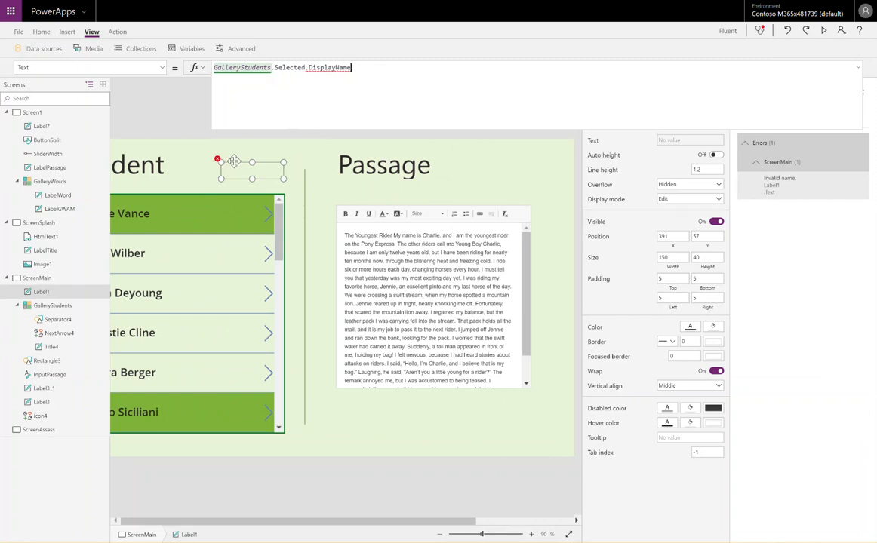
{"action": "key", "text": "ctrl+BackSpace"}
{"action": "key", "text": "Tab"}
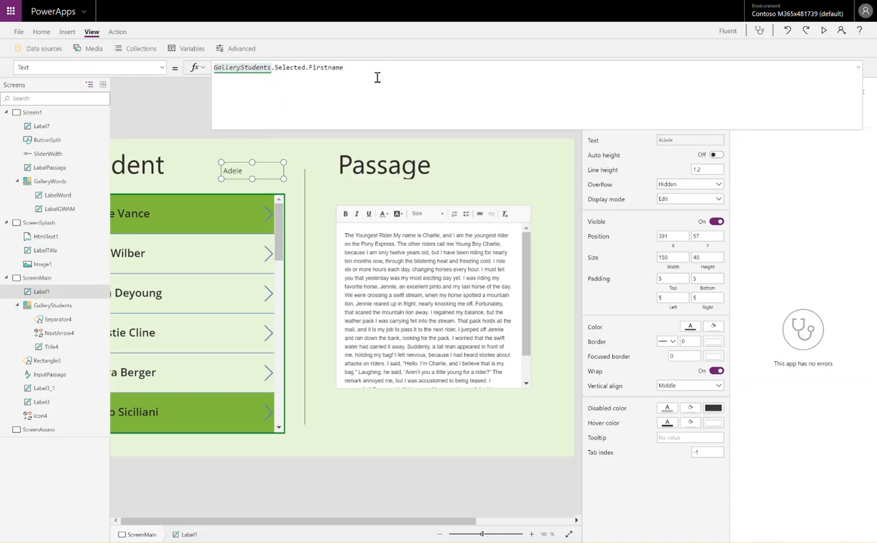
{"action": "key", "text": "ctrl+BackSpace"}
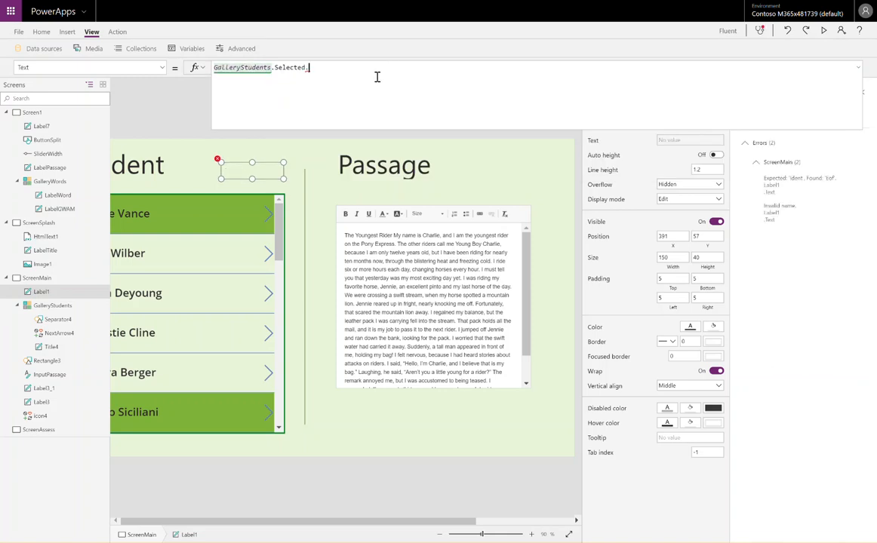
{"action": "type", "text": "Tit"}
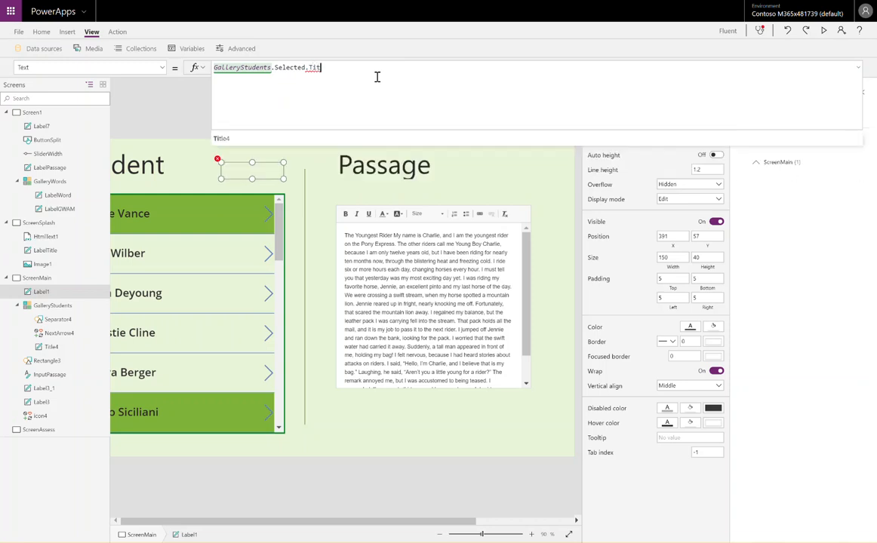
{"action": "key", "text": "Tab"}
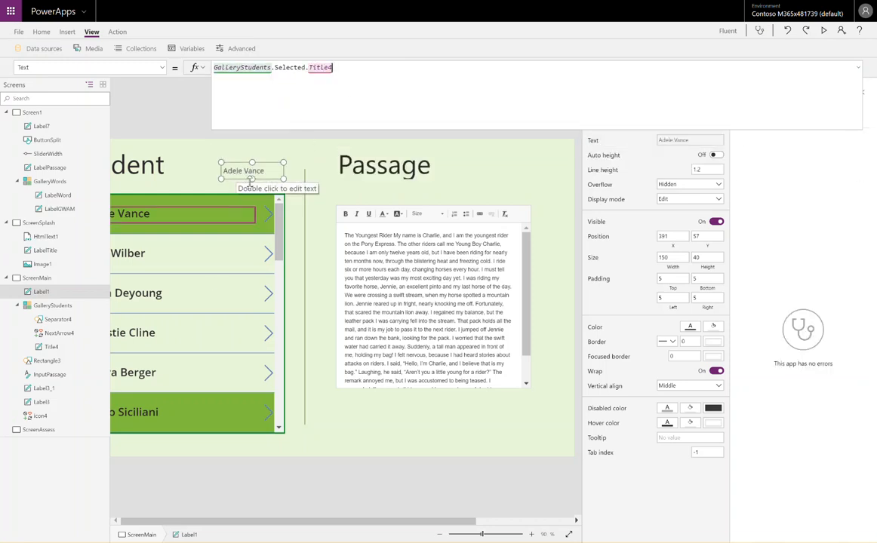
{"action": "left_click", "coordinate": [212, 298], "text": "alt"}
{"action": "left_click", "coordinate": [181, 380], "text": "alt"}
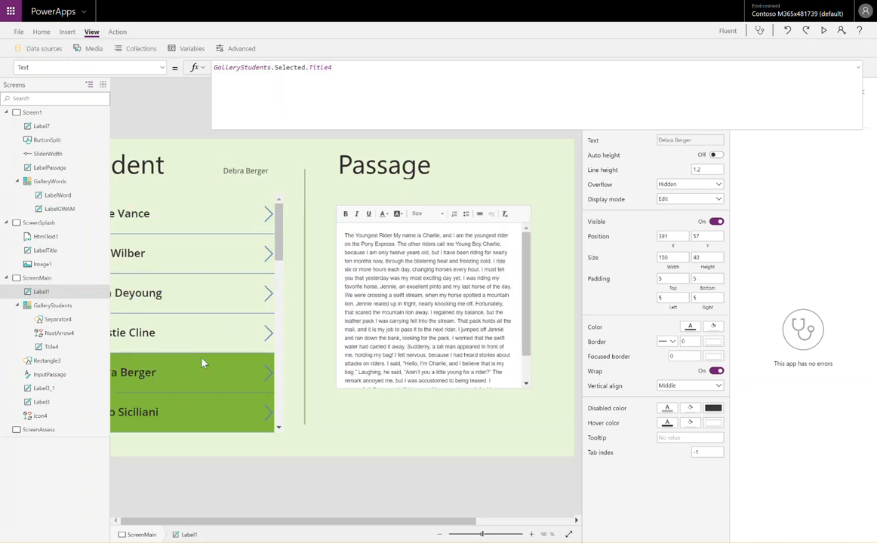